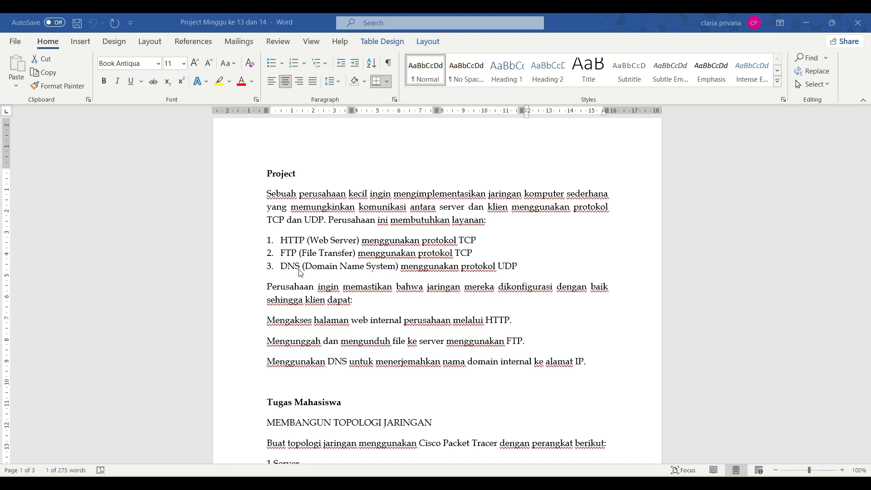
Step: Read the project assignment through its topology, IP addressing, service implementation and TCP/UDP simulation requirements
{"action": "scroll", "coordinate": [304, 271], "scroll_direction": "down", "scroll_amount": 3}
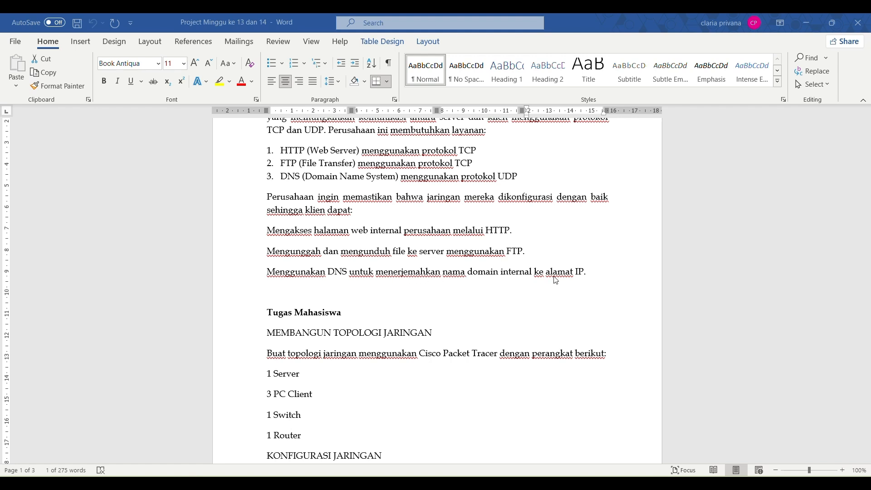
{"action": "scroll", "coordinate": [359, 323], "scroll_direction": "down", "scroll_amount": 5}
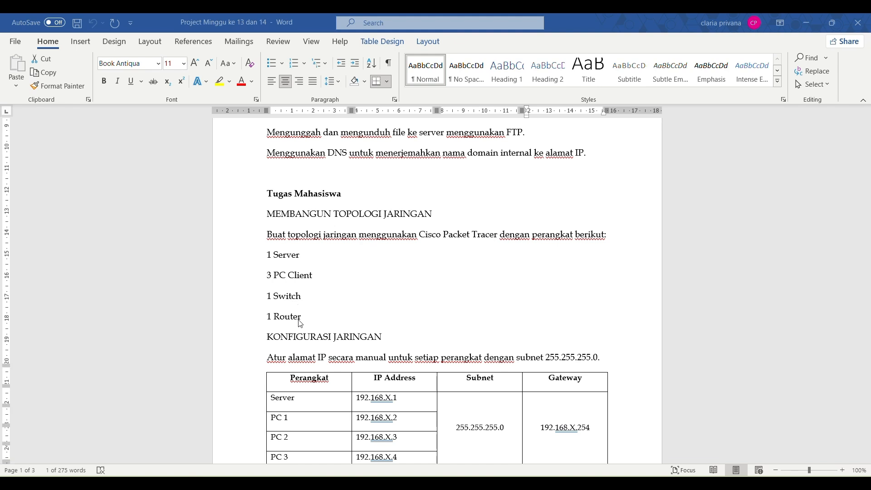
{"action": "scroll", "coordinate": [299, 313], "scroll_direction": "down", "scroll_amount": 3}
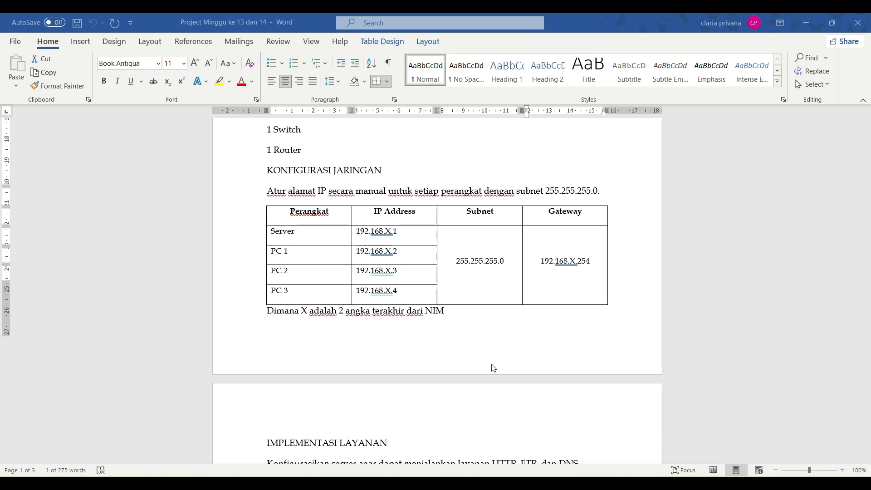
{"action": "scroll", "coordinate": [494, 368], "scroll_direction": "down", "scroll_amount": 3}
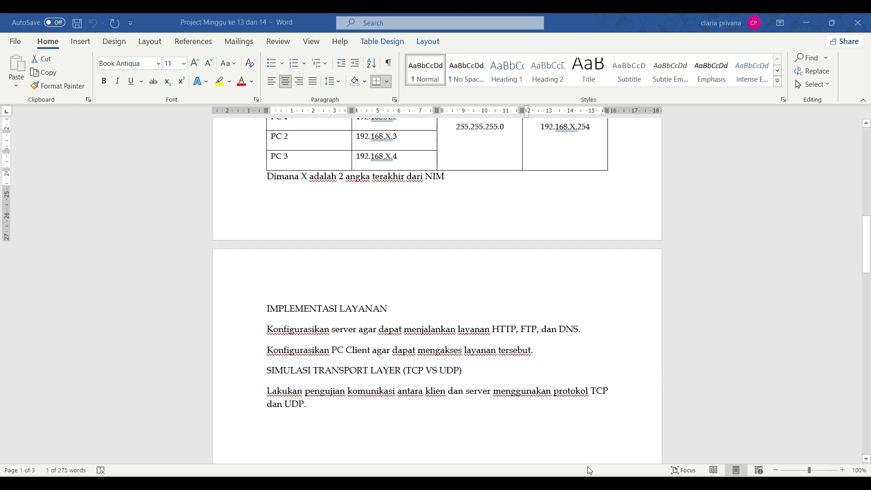
Step: Switch to Cisco Packet Tracer and review the HTTP, DNS and FTP service settings on Server0
{"action": "mouse_move", "coordinate": [574, 482]}
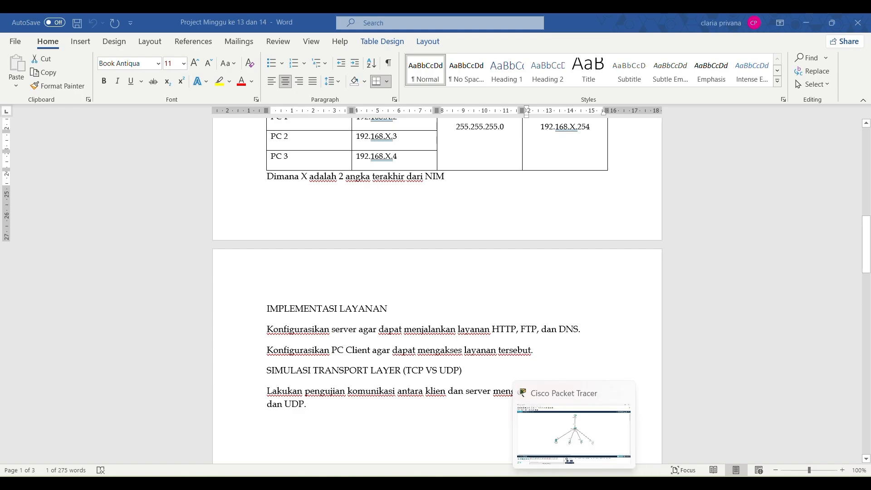
{"action": "left_click", "coordinate": [573, 433]}
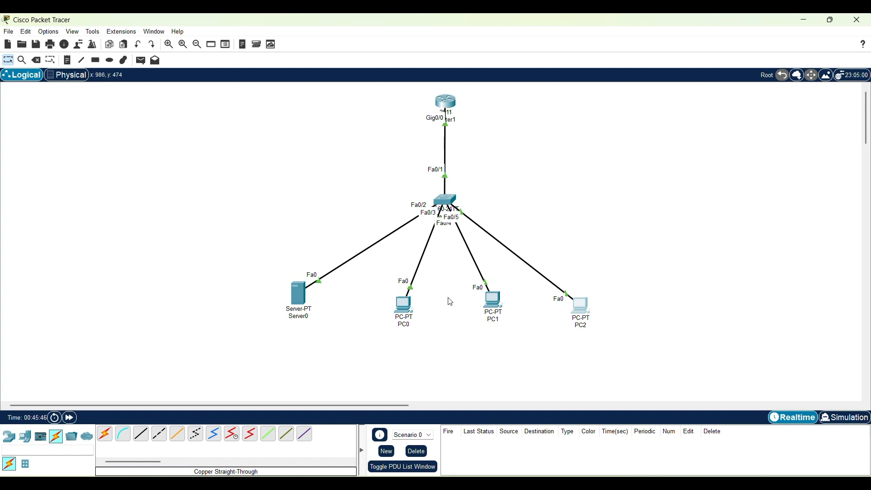
{"action": "left_click", "coordinate": [300, 284]}
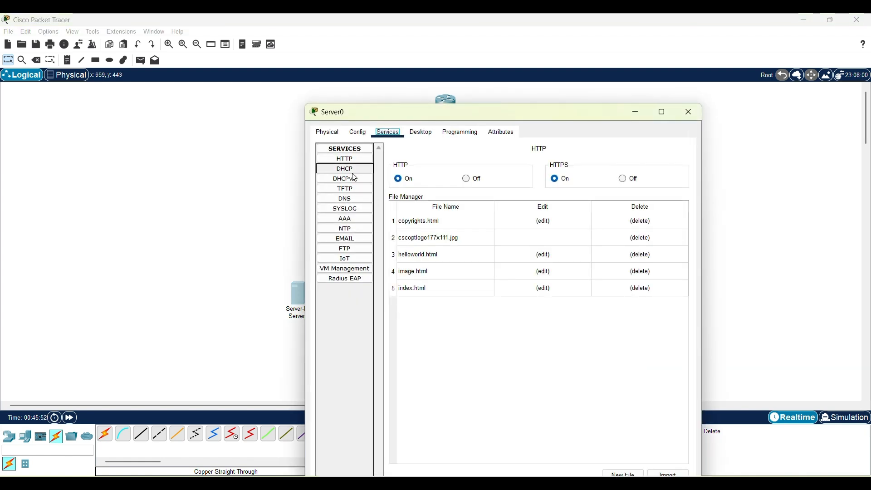
{"action": "left_click", "coordinate": [349, 161]}
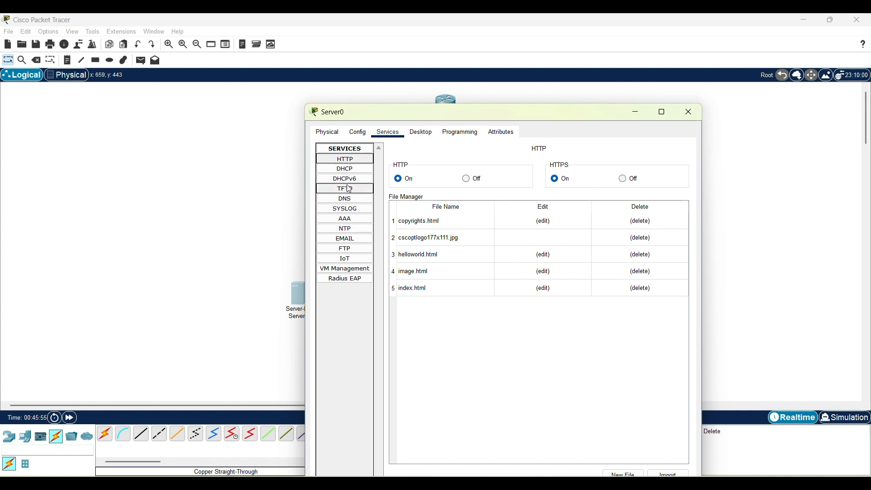
{"action": "left_click", "coordinate": [345, 198]}
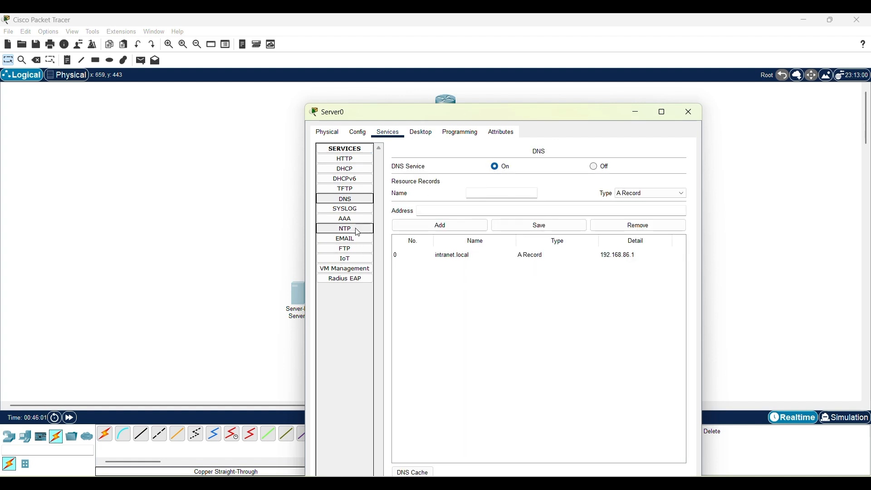
{"action": "left_click", "coordinate": [356, 252]}
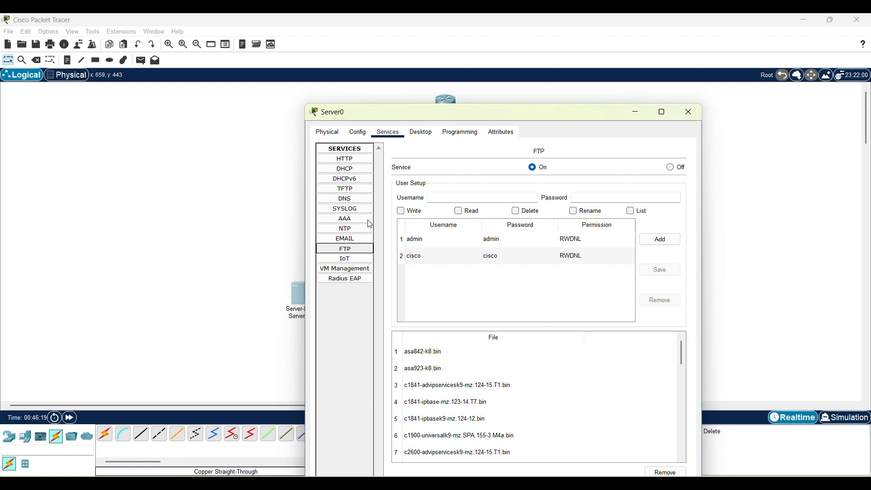
{"action": "left_click", "coordinate": [364, 199]}
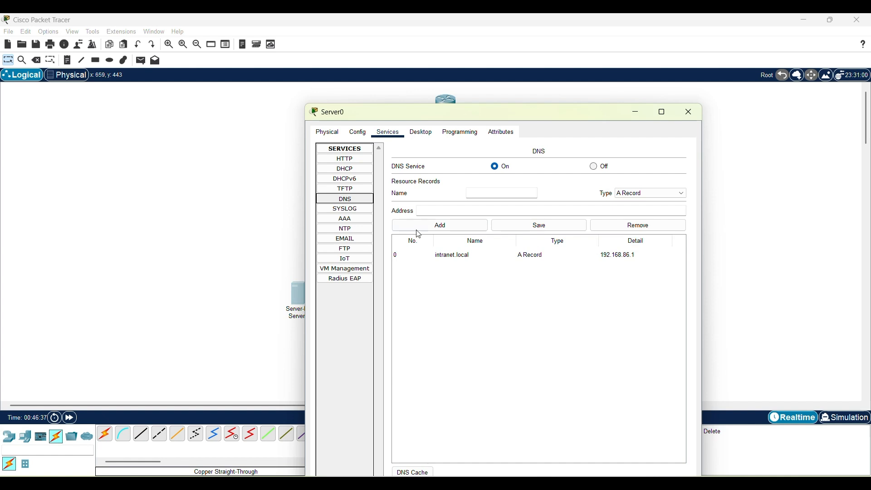
{"action": "left_click", "coordinate": [356, 161]}
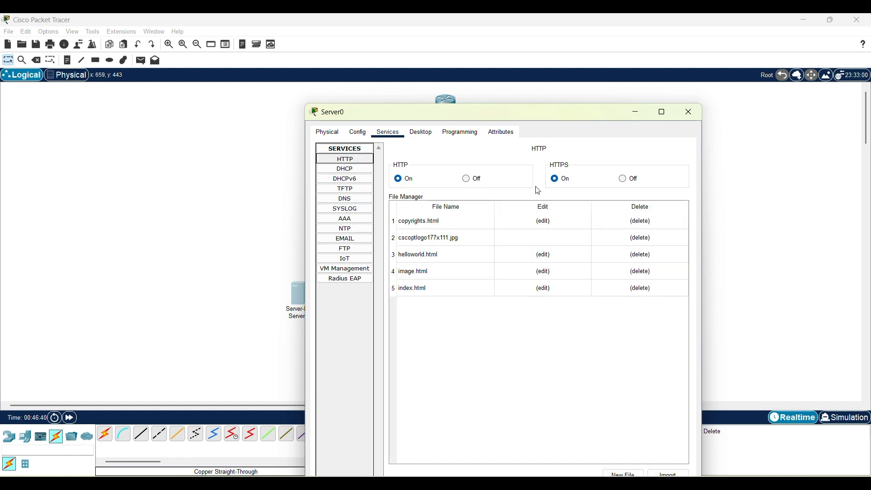
{"action": "left_click", "coordinate": [687, 113]}
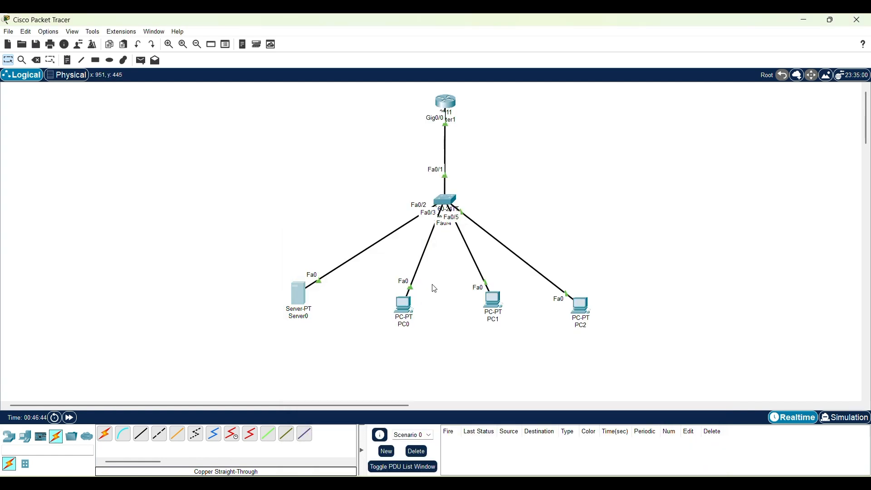
Step: Open PC0's IP configuration and consult the PC 1 row of the address table in the Word assignment
{"action": "left_click", "coordinate": [404, 303]}
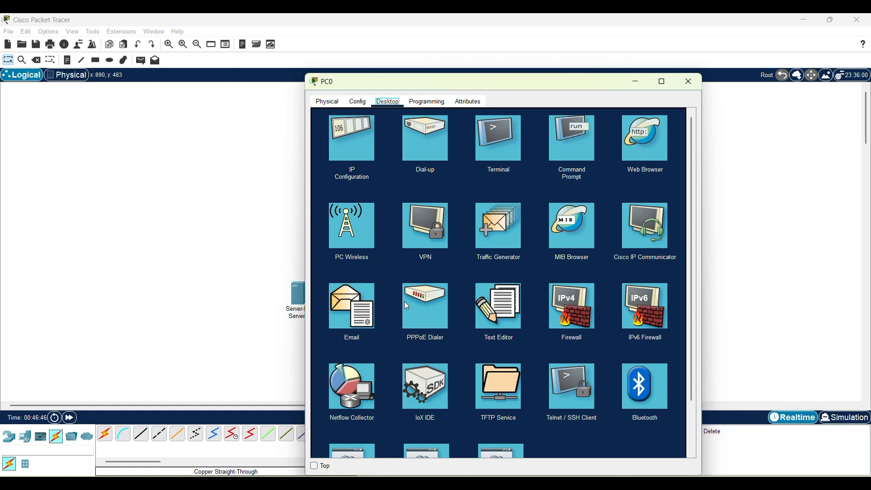
{"action": "left_click", "coordinate": [339, 140]}
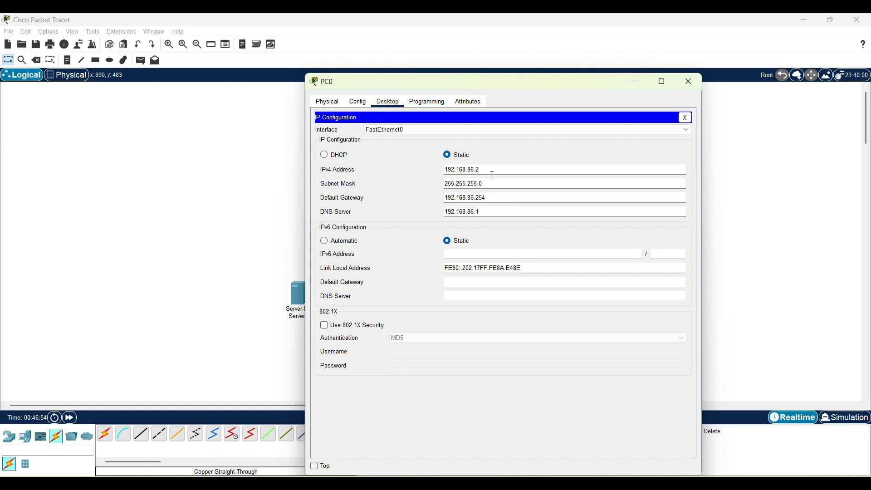
{"action": "mouse_move", "coordinate": [550, 483]}
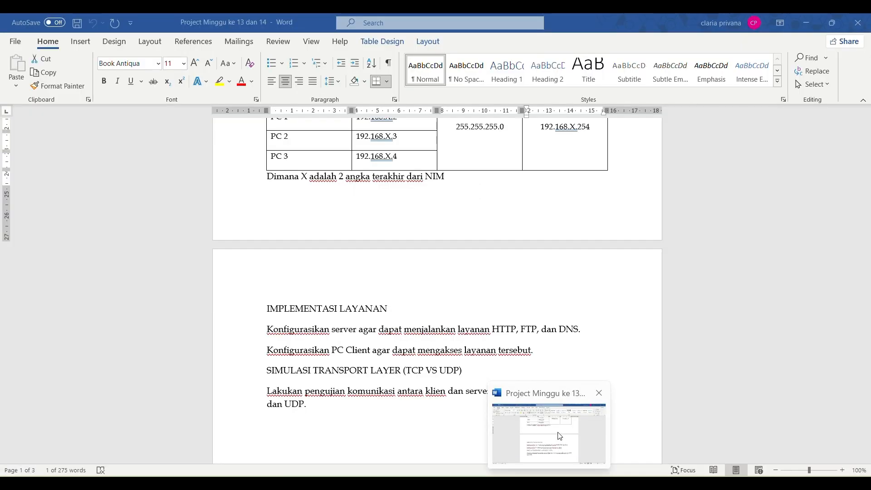
{"action": "left_click", "coordinate": [559, 436]}
{"action": "scroll", "coordinate": [475, 291], "scroll_direction": "up", "scroll_amount": 3}
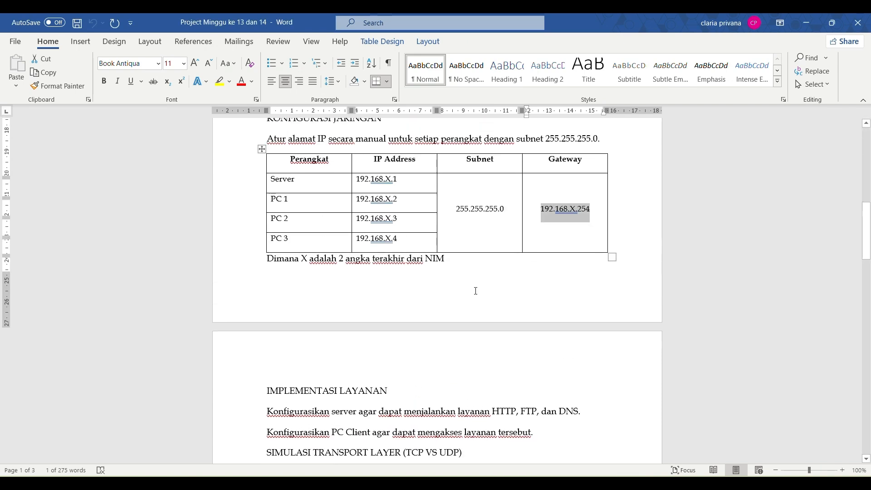
{"action": "left_click", "coordinate": [416, 208]}
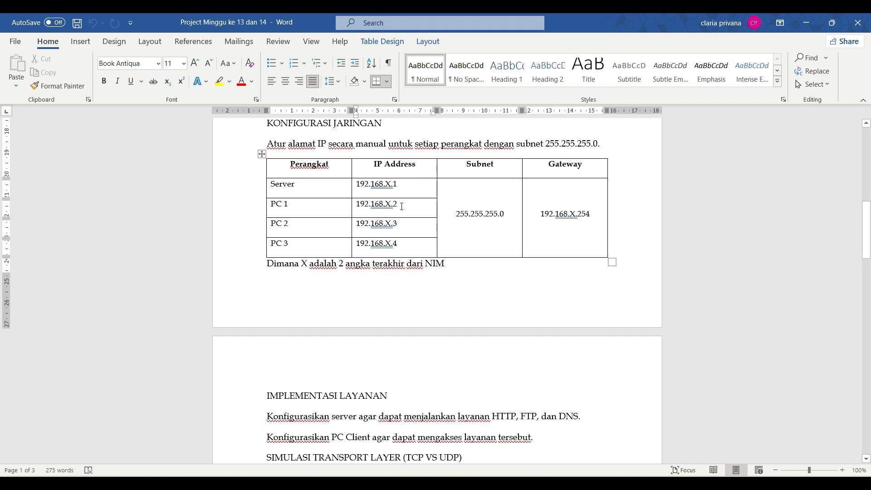
Step: Return to Packet Tracer and check PC0's IPv4 address, subnet mask, gateway and DNS server against the assignment
{"action": "mouse_move", "coordinate": [574, 481]}
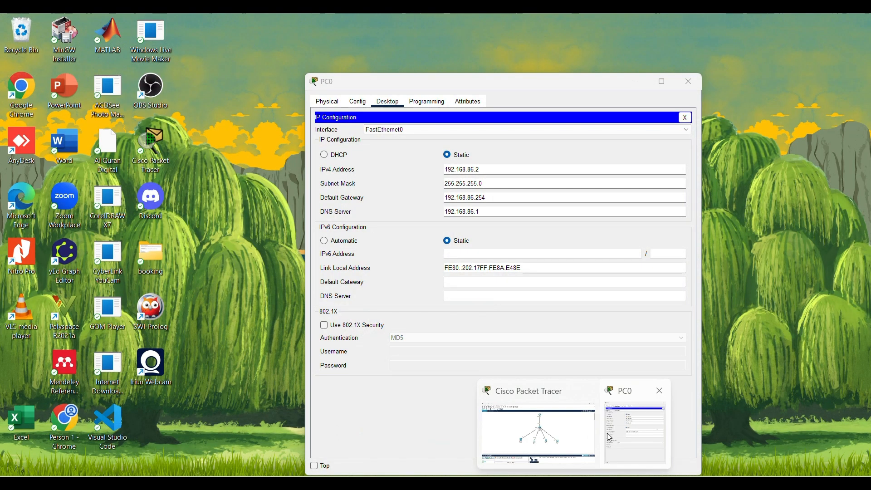
{"action": "left_click", "coordinate": [607, 433]}
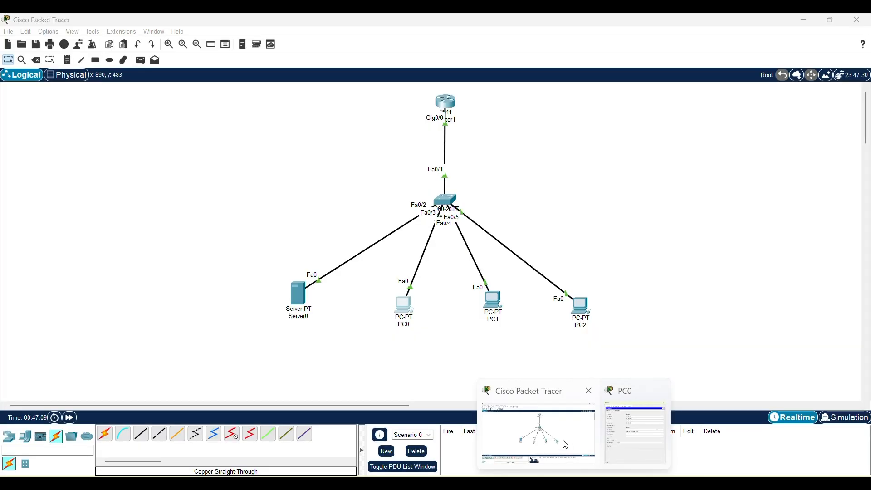
{"action": "left_click", "coordinate": [539, 431]}
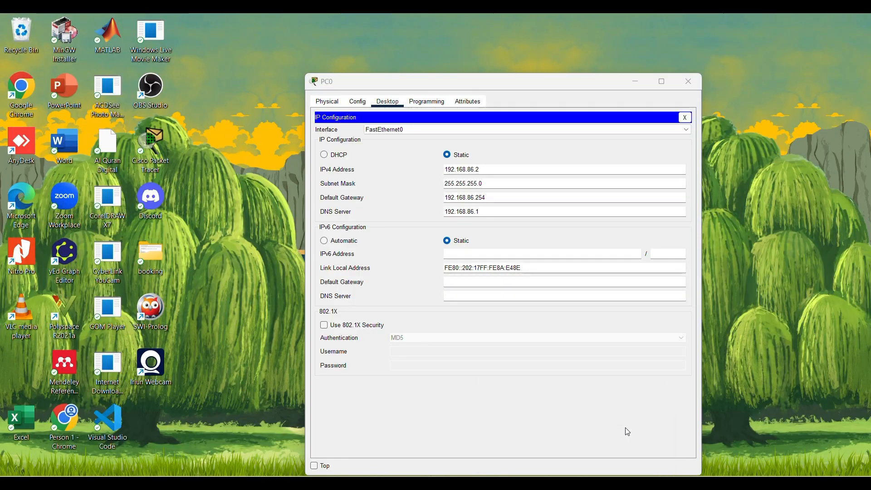
{"action": "left_click", "coordinate": [625, 427]}
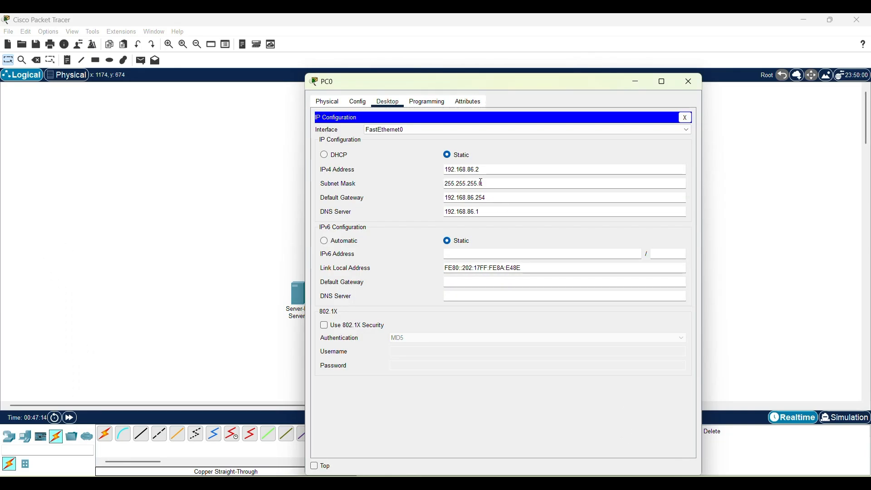
{"action": "mouse_move", "coordinate": [549, 483]}
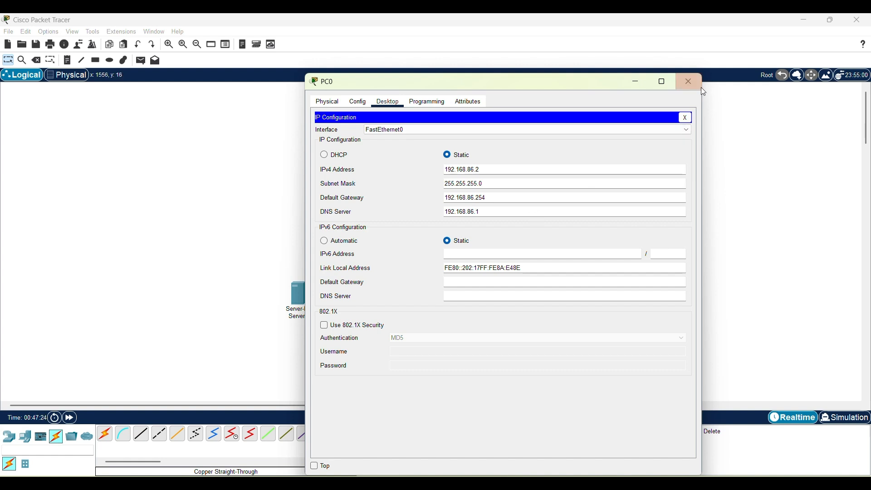
{"action": "left_click", "coordinate": [689, 83]}
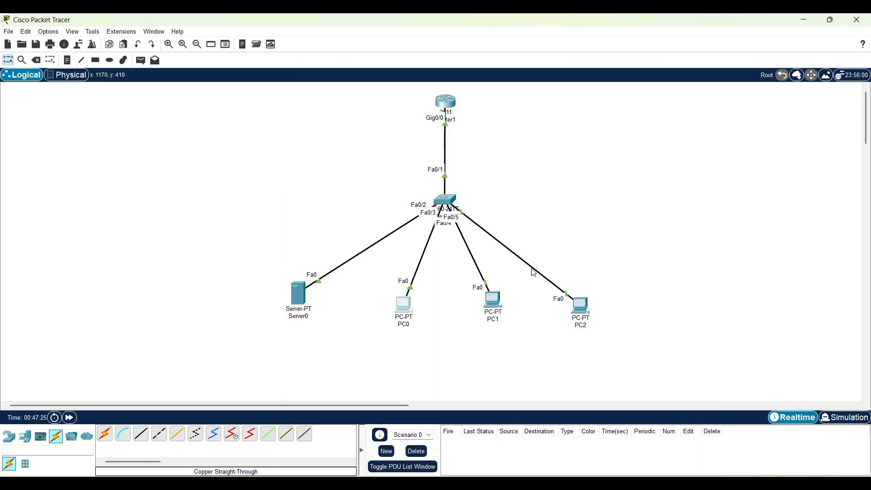
Step: Review PC1's static IP configuration, including its DNS server address
{"action": "left_click", "coordinate": [491, 301]}
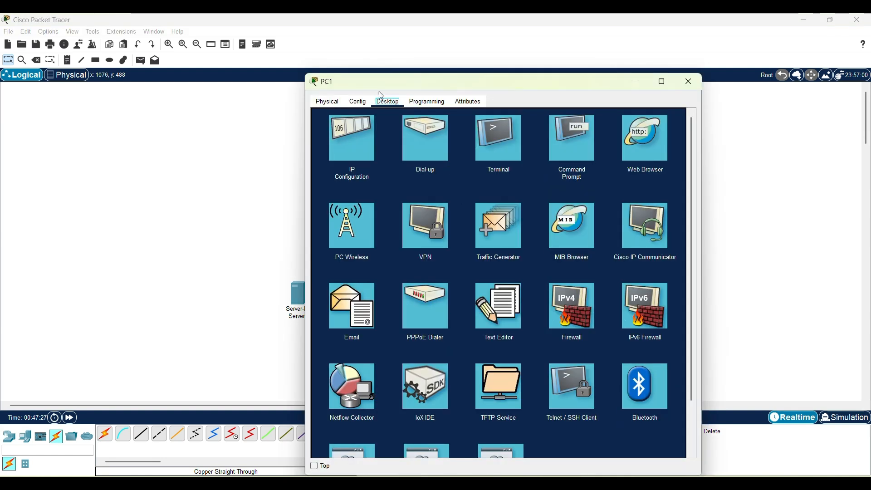
{"action": "left_click", "coordinate": [339, 142]}
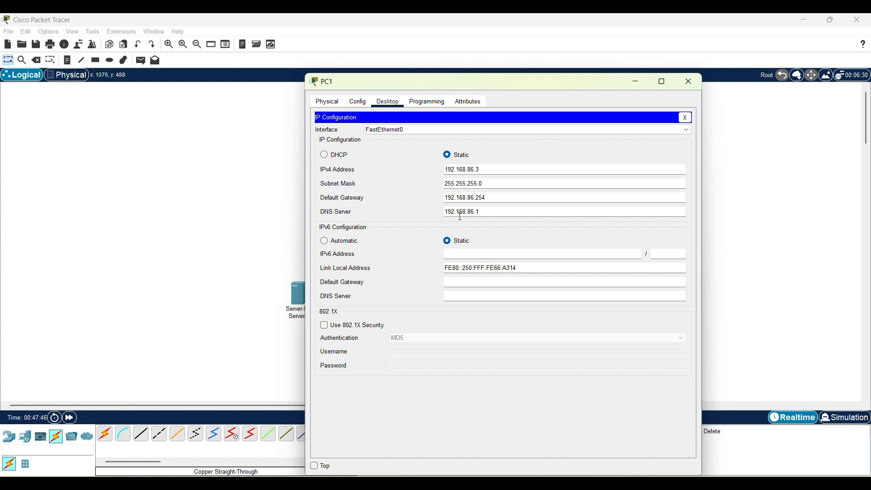
{"action": "left_click_drag", "start_coordinate": [494, 213], "coordinate": [435, 211]}
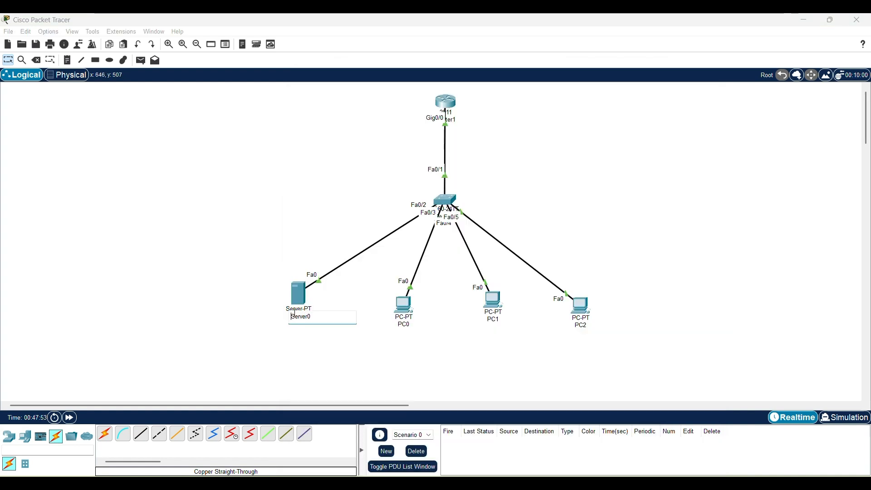
Step: Look up Server0's IPv4 address in its IP configuration for comparison with the clients' DNS server setting
{"action": "left_click", "coordinate": [293, 313]}
{"action": "left_click", "coordinate": [301, 287]}
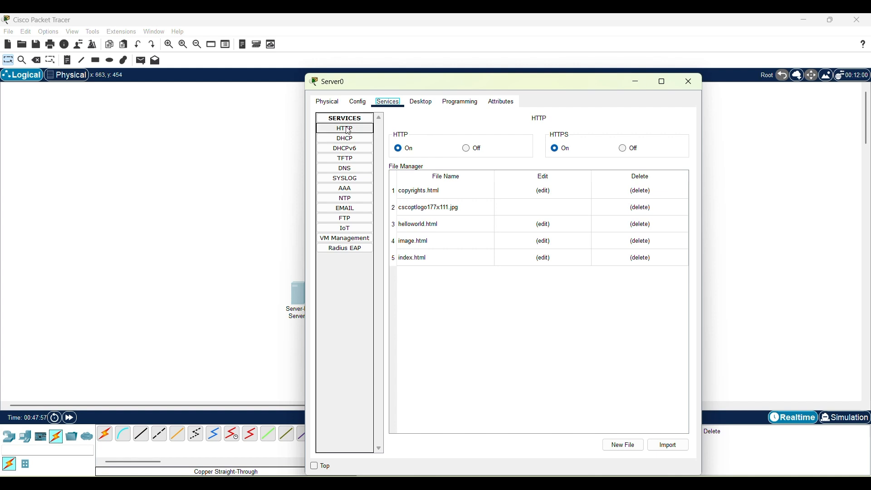
{"action": "left_click", "coordinate": [357, 102]}
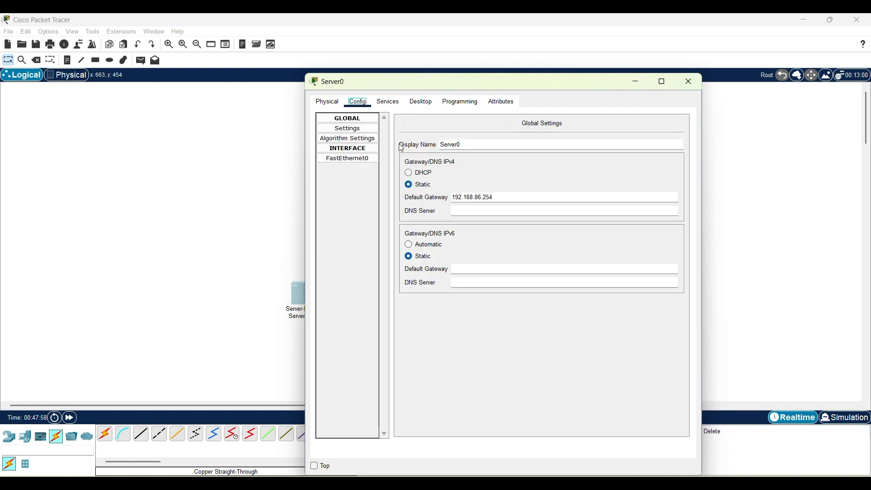
{"action": "left_click", "coordinate": [421, 103]}
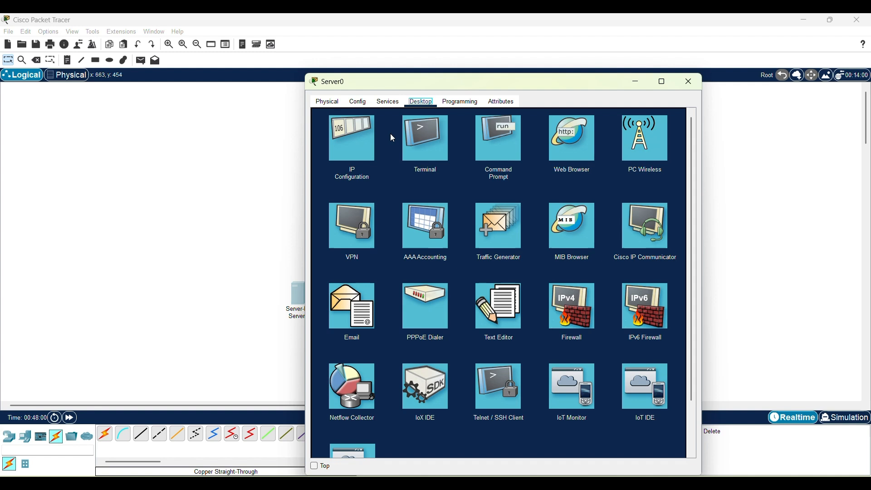
{"action": "left_click", "coordinate": [352, 161]}
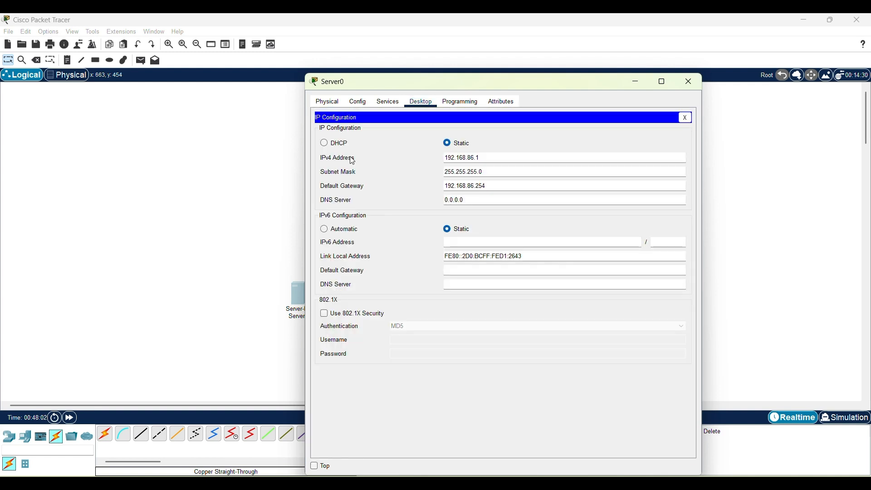
{"action": "double_click", "coordinate": [439, 160]}
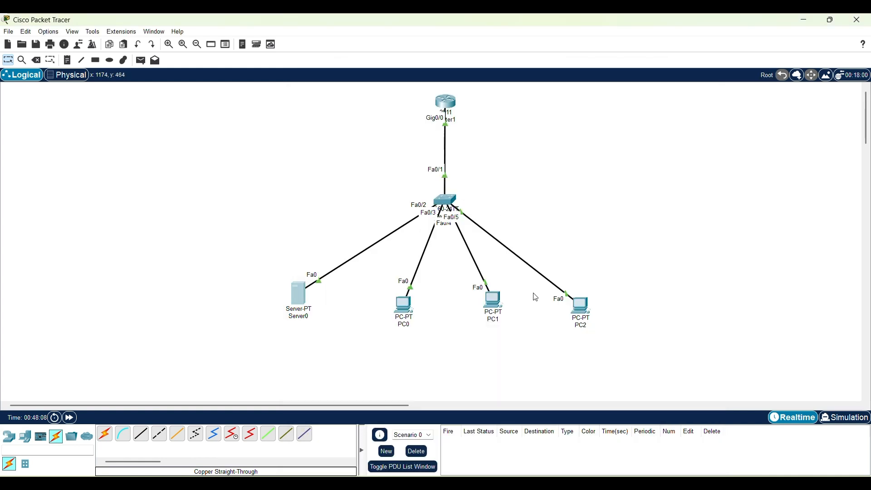
Step: Review PC2's static IP configuration and highlight its DNS server address
{"action": "double_click", "coordinate": [581, 306]}
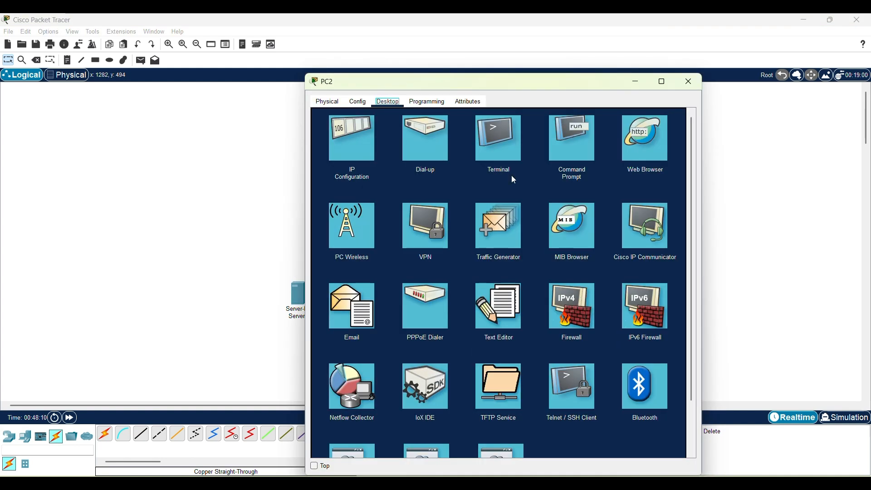
{"action": "left_click", "coordinate": [333, 154]}
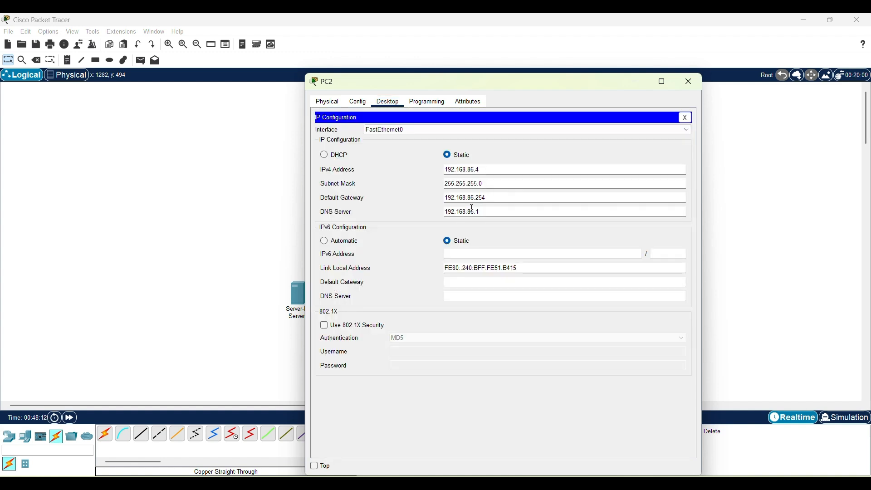
{"action": "left_click_drag", "start_coordinate": [499, 217], "coordinate": [431, 214]}
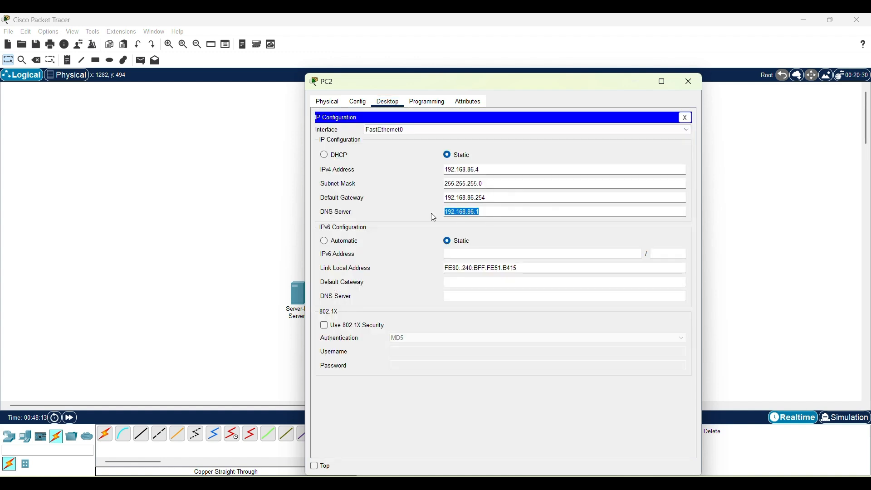
Step: Highlight PC2's IPv4 address, compare it with the assignment document, and close PC2's configuration
{"action": "left_click", "coordinate": [481, 169]}
{"action": "left_click_drag", "start_coordinate": [480, 170], "coordinate": [438, 170]}
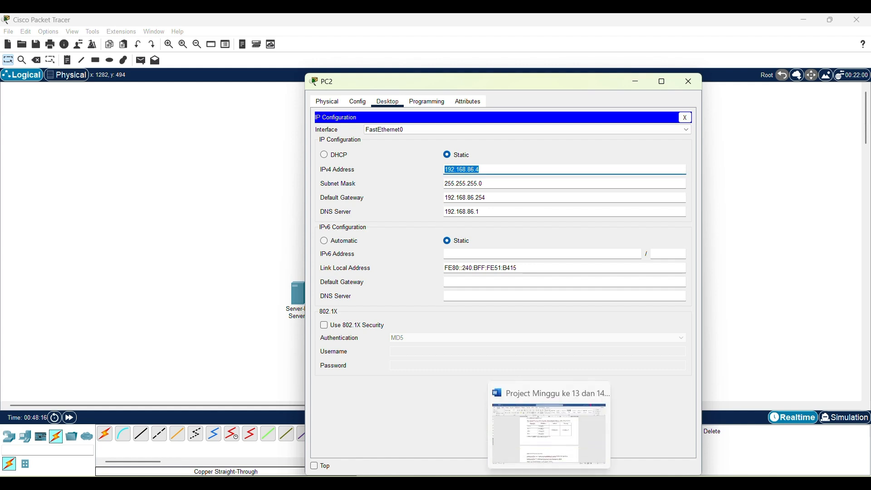
{"action": "left_click", "coordinate": [559, 436]}
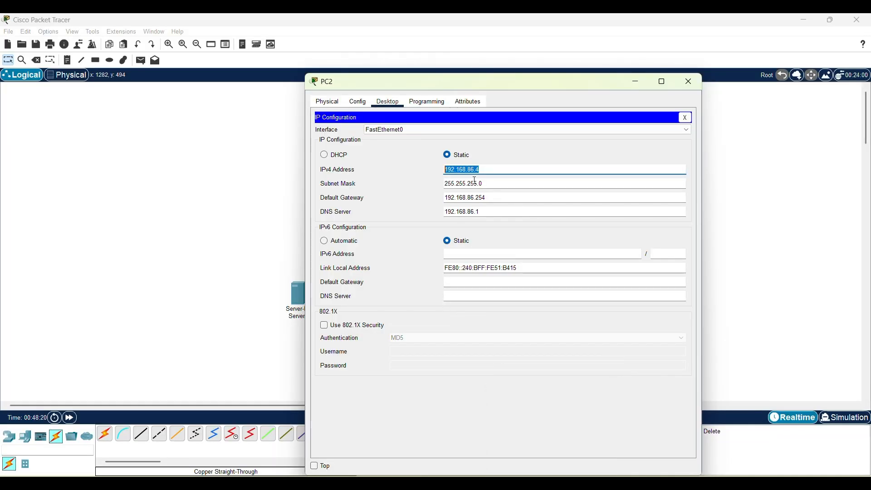
{"action": "left_click", "coordinate": [698, 80]}
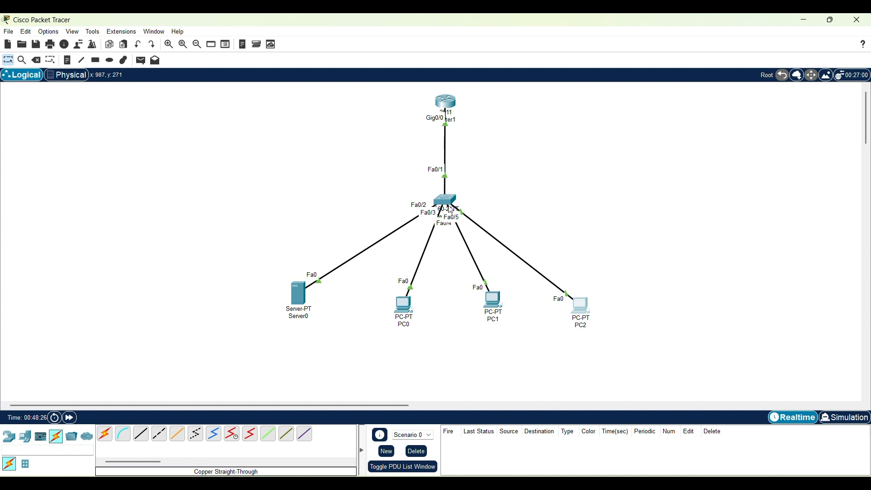
Step: Review Router1's command-line history for the IP address and activation commands on interface gig0/0
{"action": "left_click", "coordinate": [447, 100]}
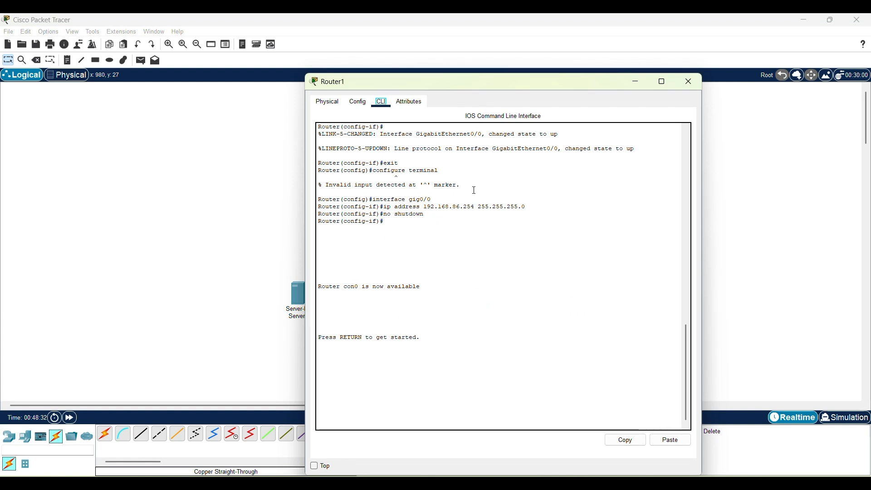
{"action": "scroll", "coordinate": [474, 190], "scroll_direction": "up", "scroll_amount": 3}
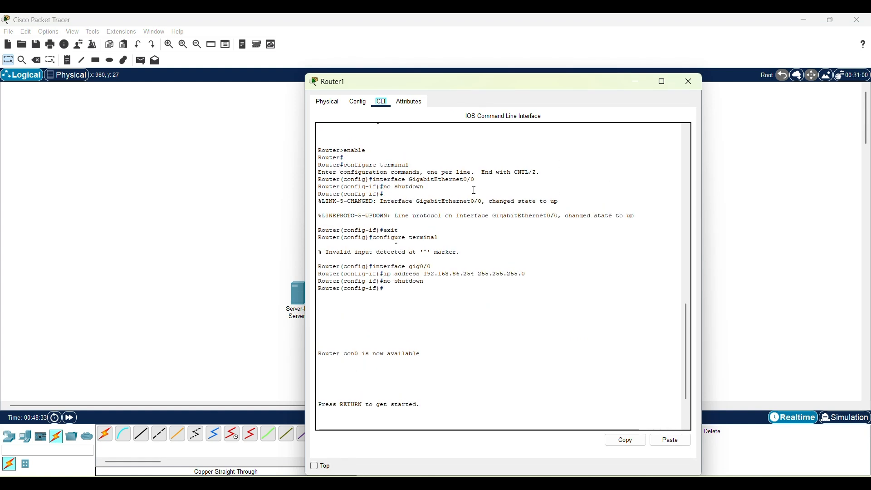
{"action": "scroll", "coordinate": [408, 244], "scroll_direction": "up", "scroll_amount": 1}
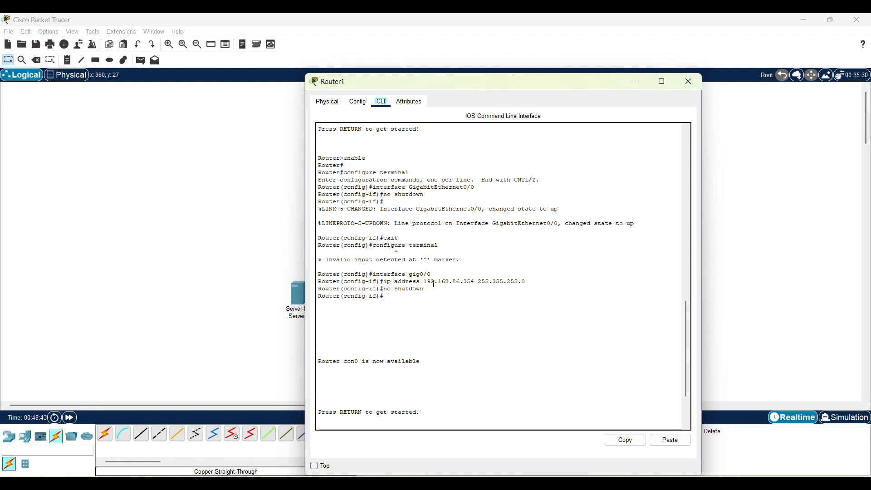
{"action": "left_click", "coordinate": [637, 83]}
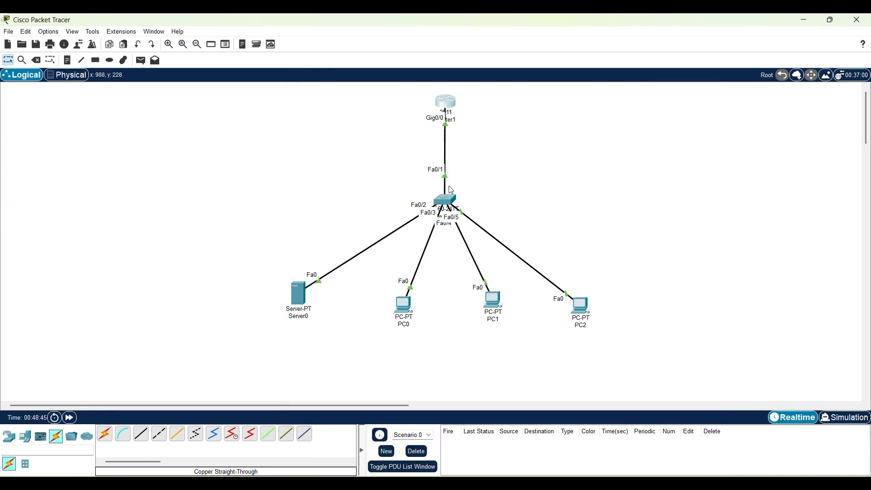
{"action": "left_click", "coordinate": [448, 102]}
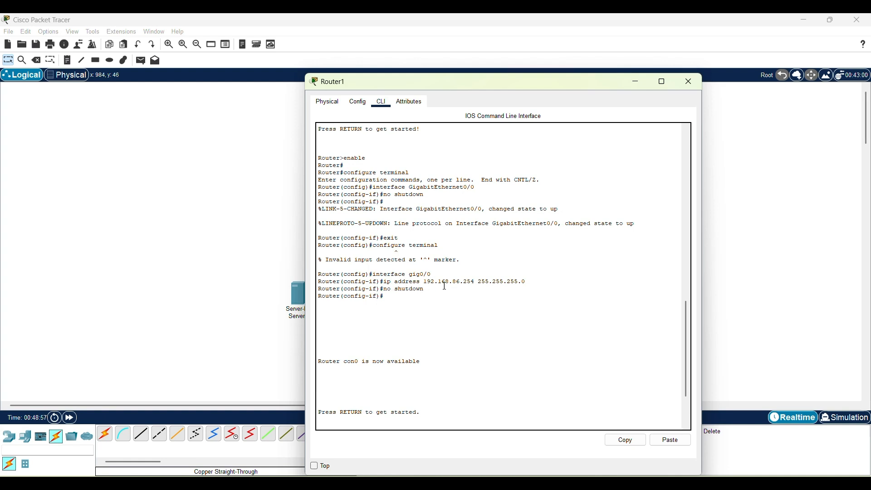
{"action": "left_click", "coordinate": [634, 84]}
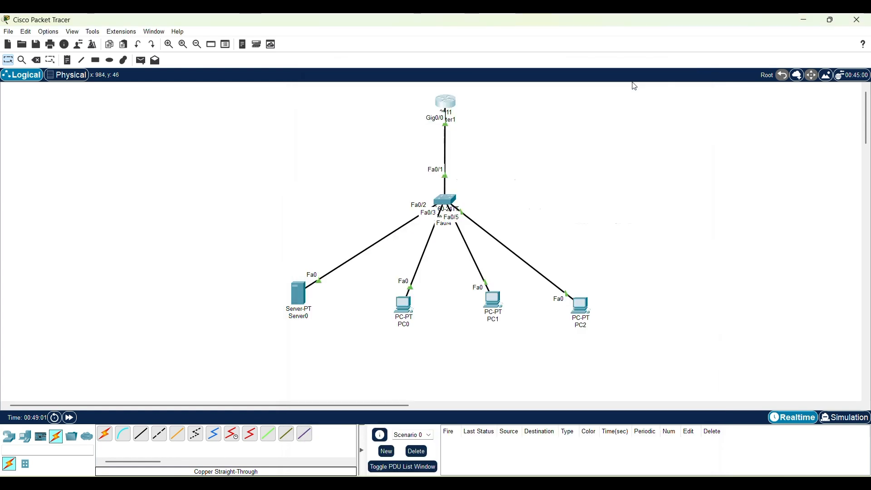
Step: Inspect Switch0's FastEthernet0/1 trunk settings and its command-line history, and close the switch's configuration
{"action": "left_click", "coordinate": [445, 199]}
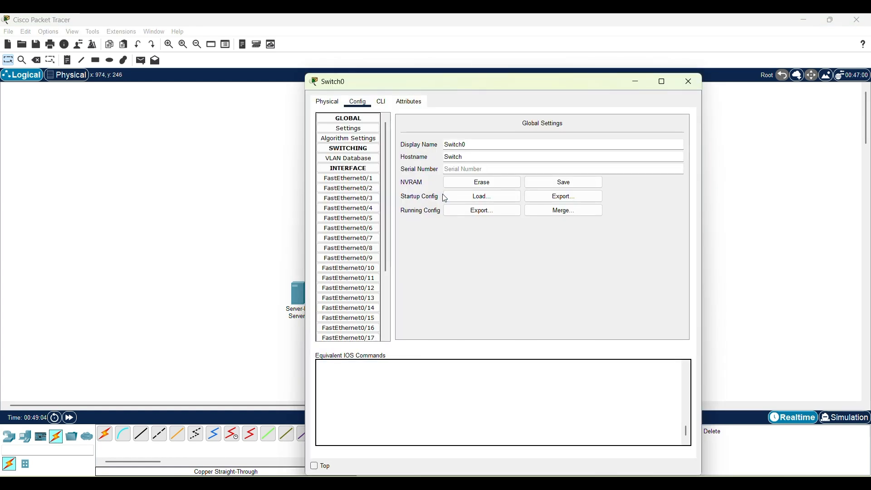
{"action": "left_click", "coordinate": [365, 179]}
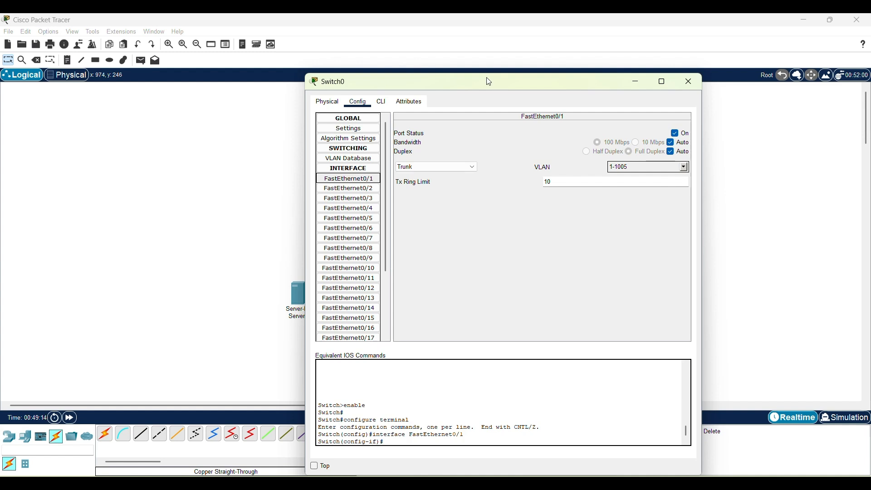
{"action": "left_click_drag", "start_coordinate": [489, 81], "coordinate": [471, 87]}
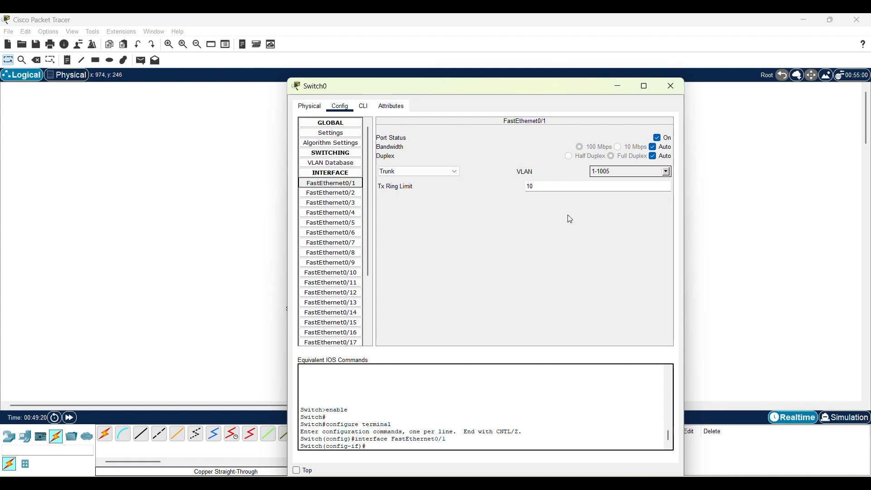
{"action": "left_click", "coordinate": [370, 109]}
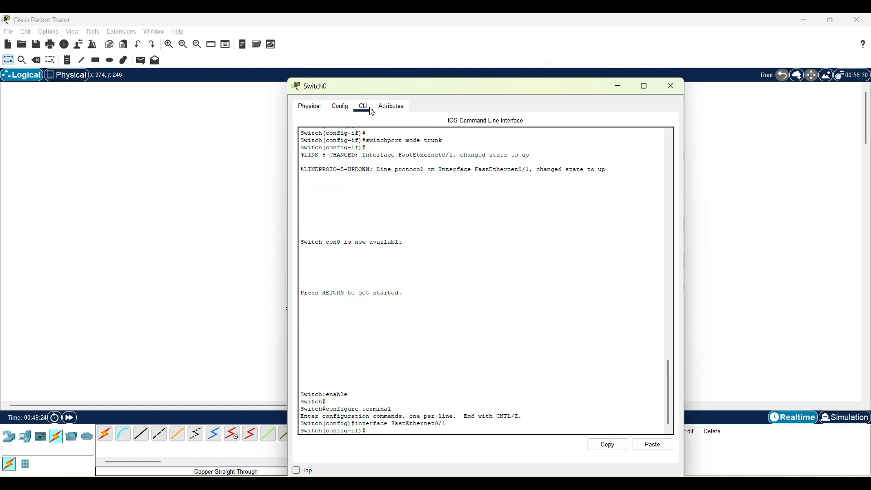
{"action": "left_click", "coordinate": [340, 106]}
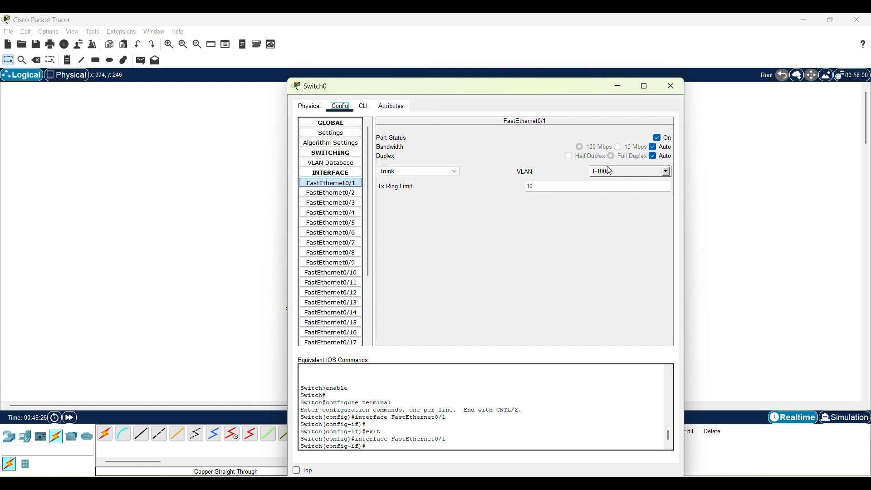
{"action": "left_click", "coordinate": [671, 87]}
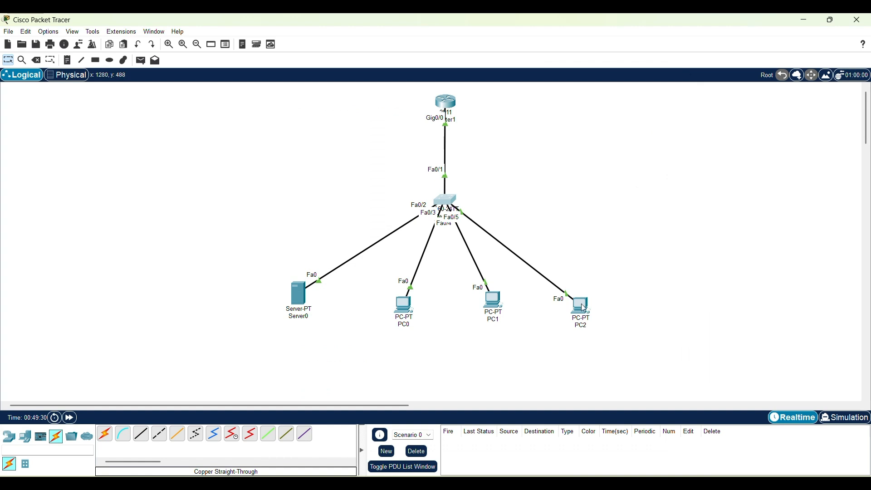
Step: Review the ping and FTP login session in PC1's Command Prompt, highlighting the FTP username, and close PC1
{"action": "left_click", "coordinate": [495, 307]}
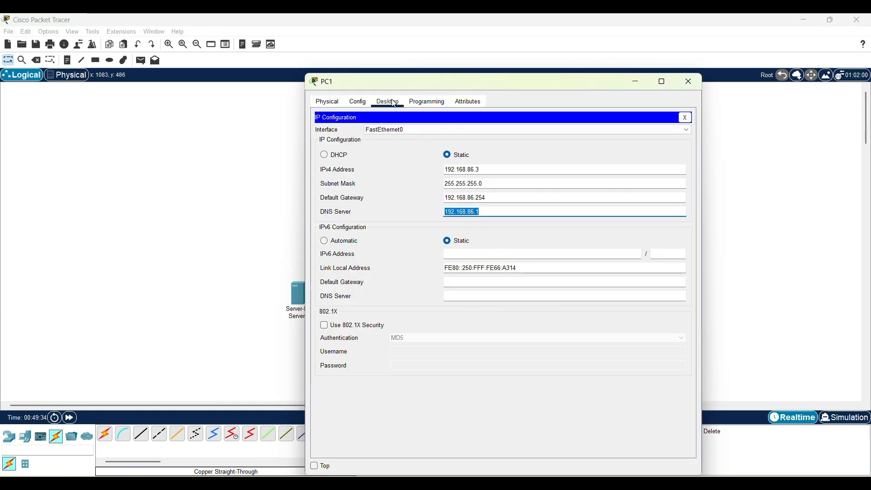
{"action": "left_click", "coordinate": [422, 105]}
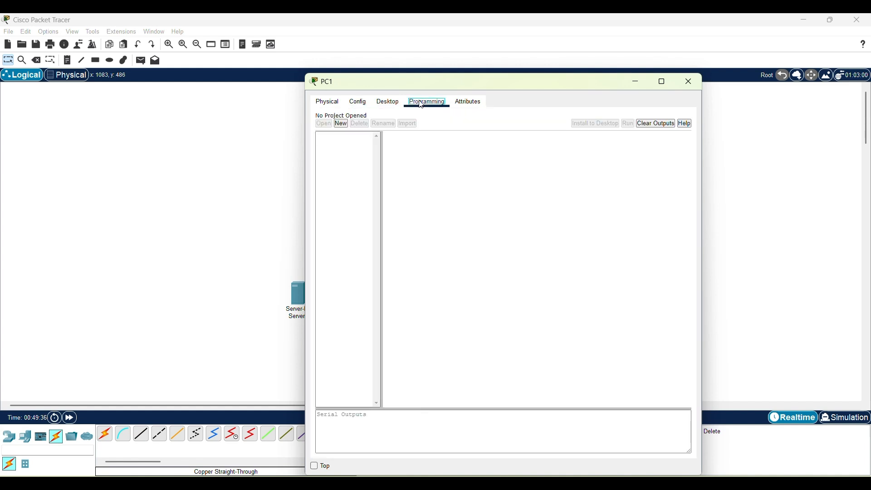
{"action": "left_click", "coordinate": [358, 102]}
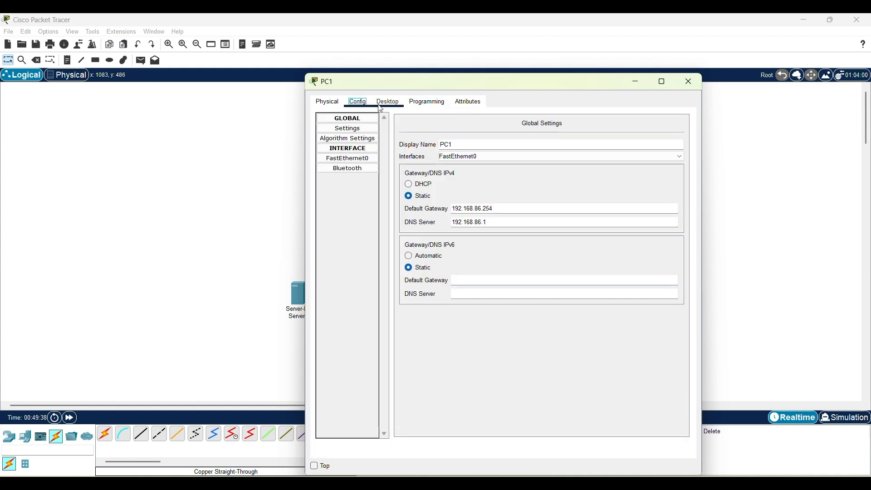
{"action": "left_click", "coordinate": [385, 105]}
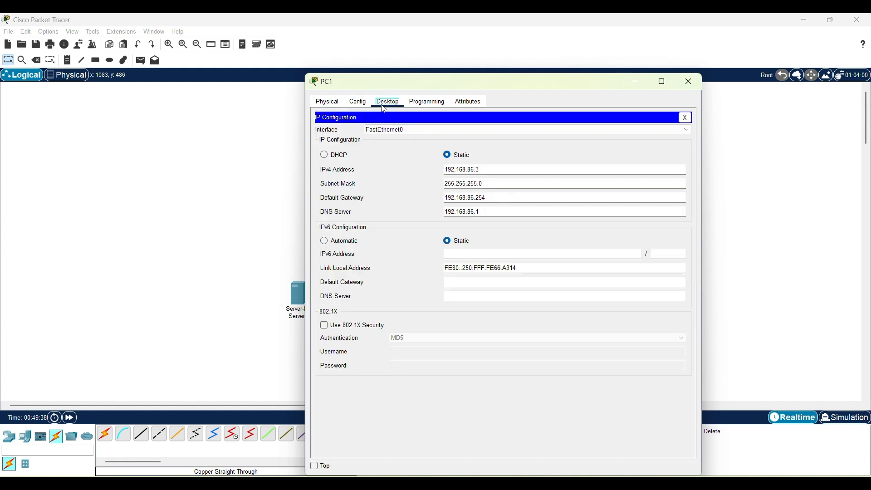
{"action": "left_click", "coordinate": [685, 119]}
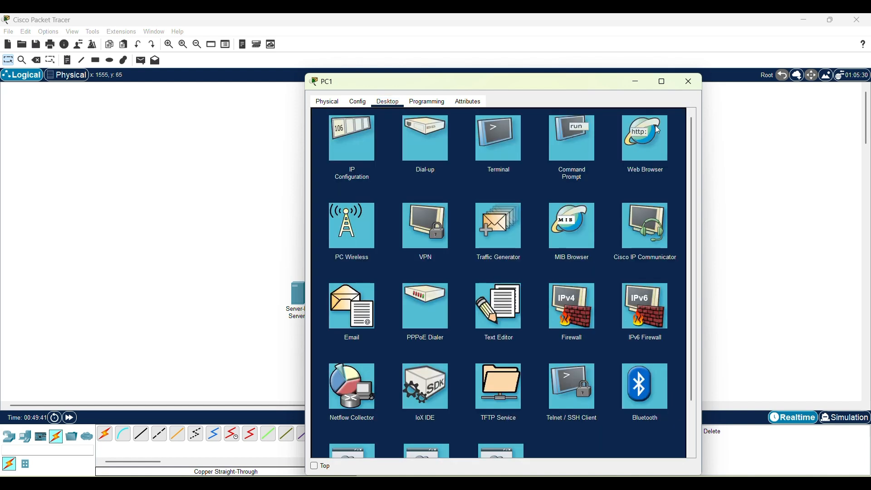
{"action": "left_click", "coordinate": [578, 151]}
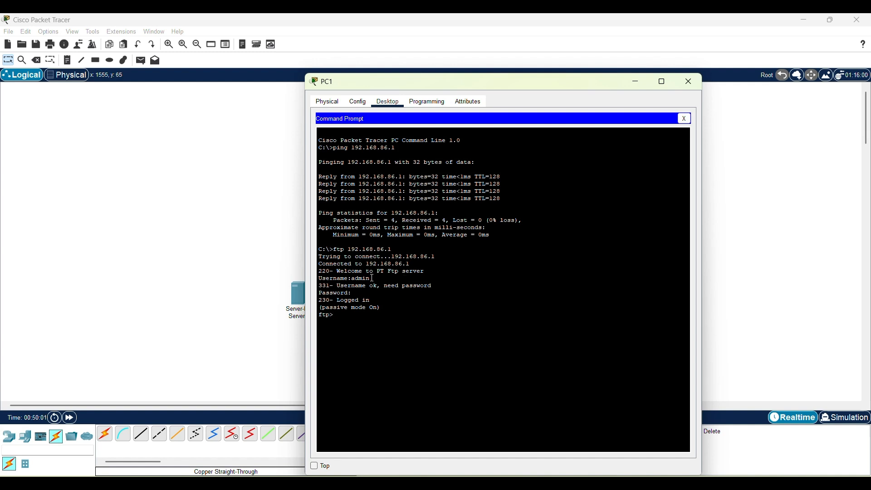
{"action": "left_click_drag", "start_coordinate": [371, 279], "coordinate": [354, 279]}
{"action": "left_click", "coordinate": [359, 296]}
{"action": "left_click", "coordinate": [688, 82]}
Step: Review the nslookup output for intranet.local in PC2's Command Prompt, highlighting the server and name-address lines, and close the prompt
{"action": "left_click", "coordinate": [581, 304]}
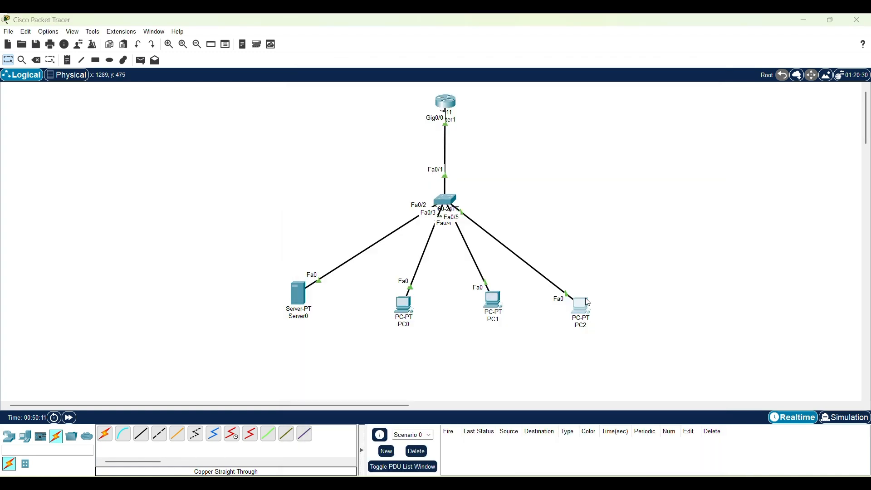
{"action": "left_click", "coordinate": [584, 129]}
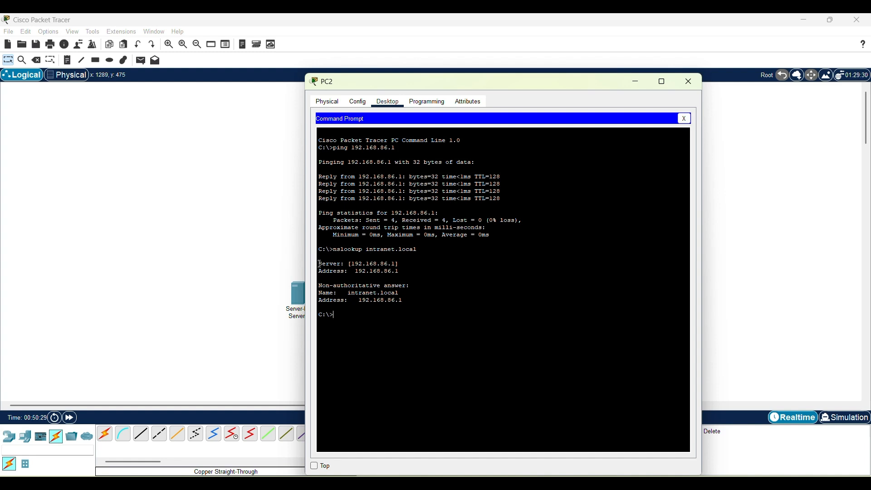
{"action": "left_click_drag", "start_coordinate": [319, 264], "coordinate": [403, 271]}
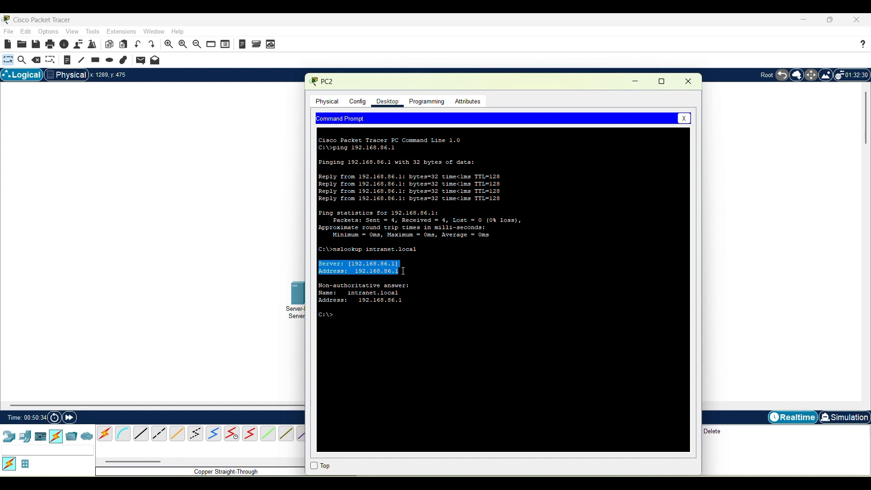
{"action": "left_click", "coordinate": [404, 298]}
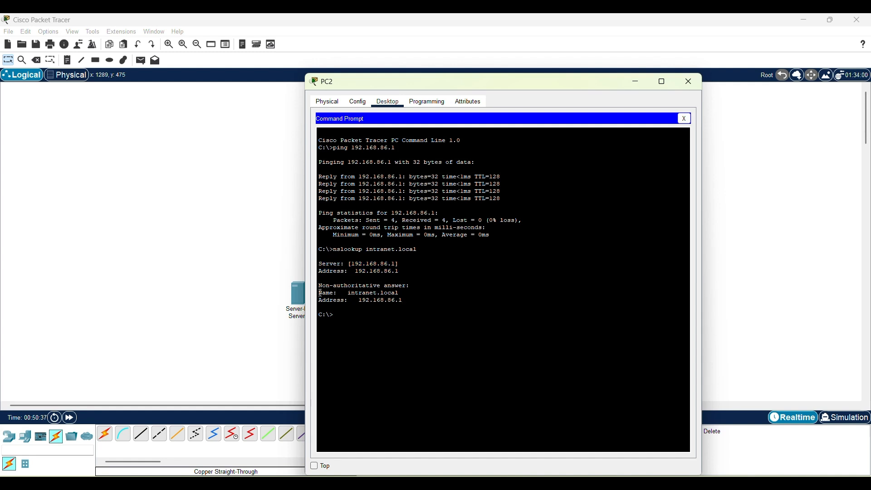
{"action": "left_click_drag", "start_coordinate": [321, 293], "coordinate": [405, 299]}
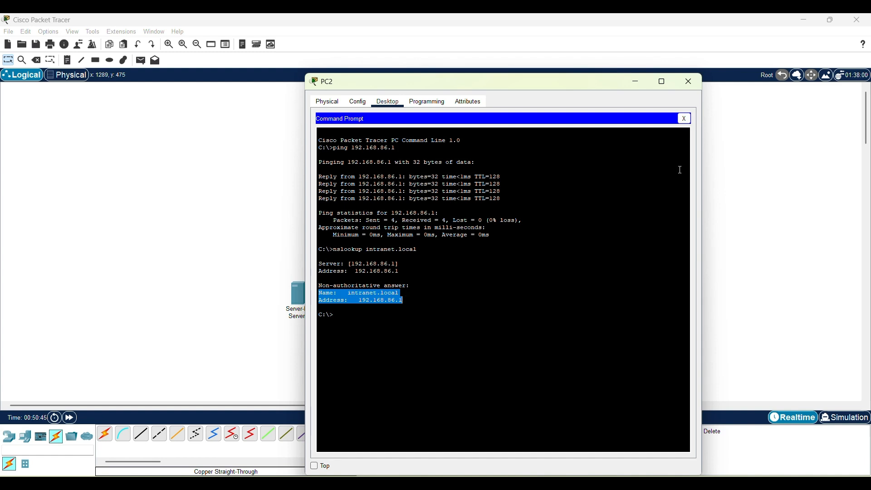
{"action": "left_click", "coordinate": [685, 119]}
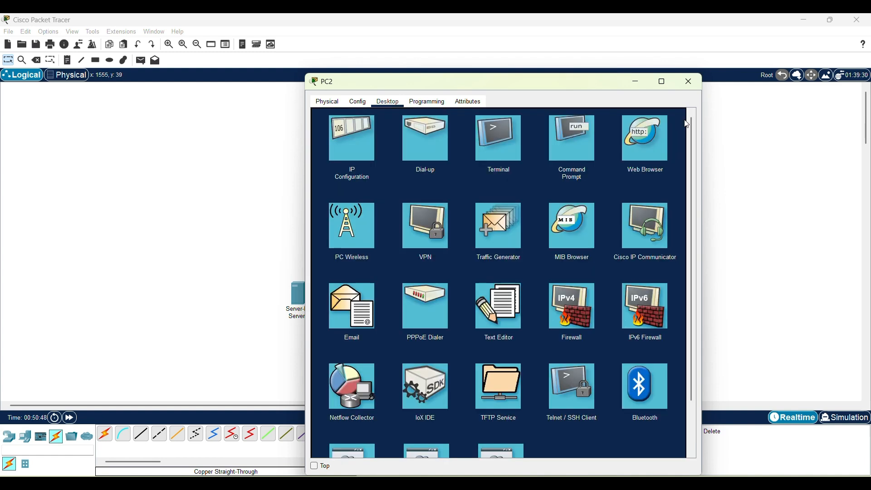
{"action": "left_click", "coordinate": [637, 146]}
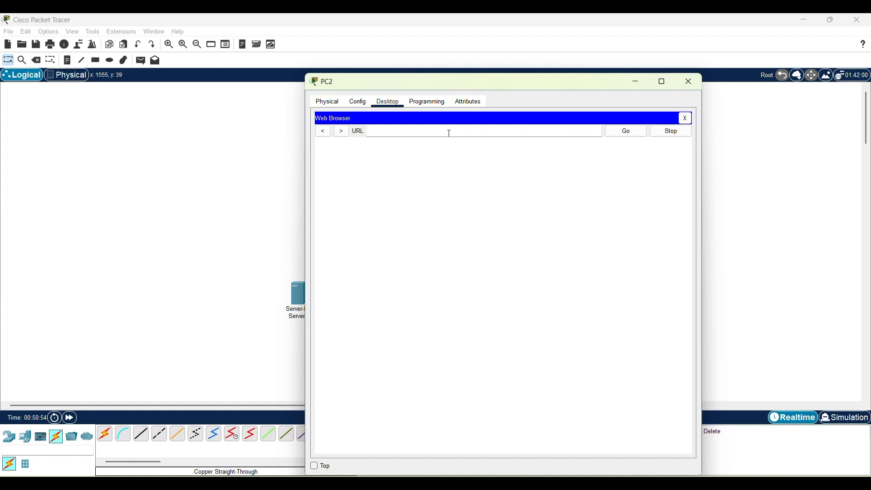
{"action": "type", "text": "http://192.168.86.1"}
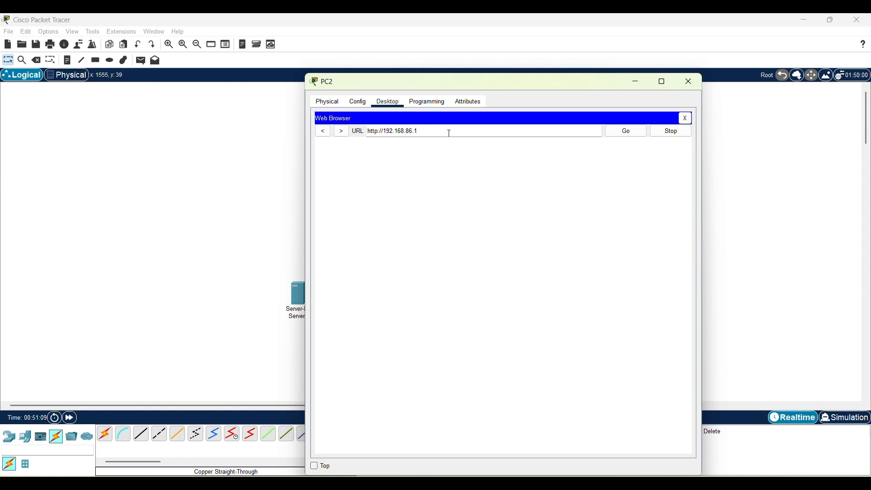
{"action": "key", "text": "Return"}
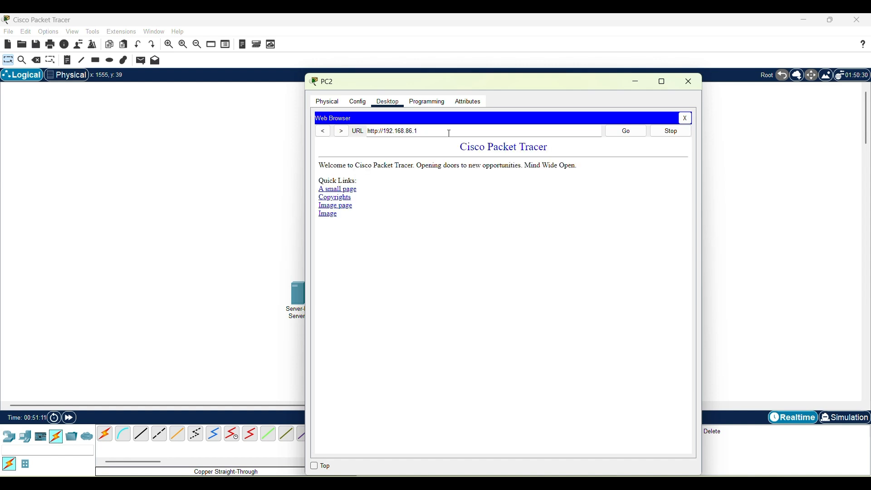
{"action": "left_click", "coordinate": [452, 134]}
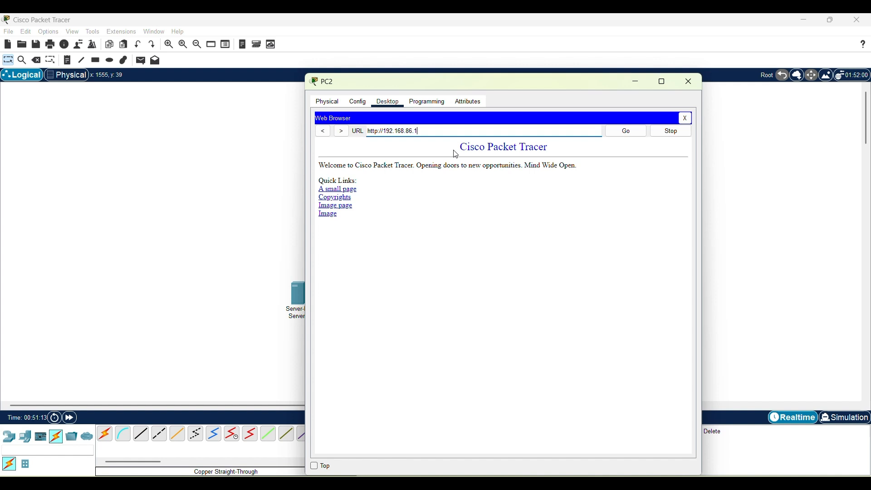